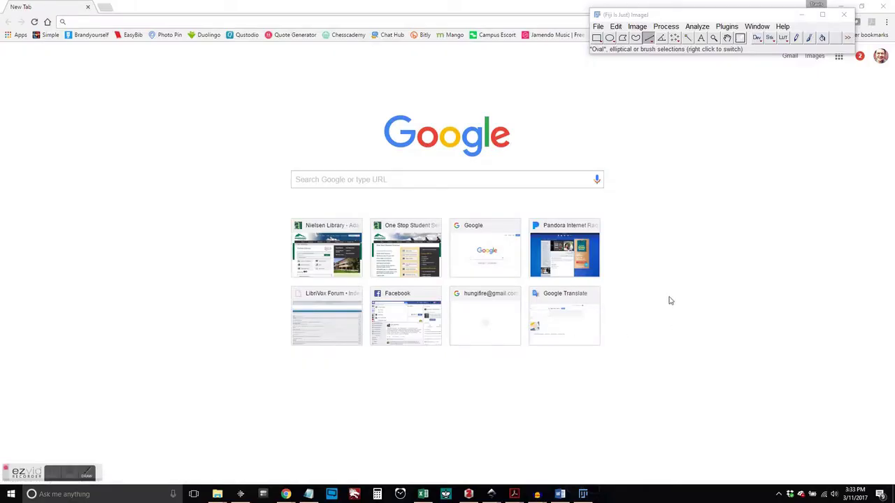
Open iron-nails_1.jpg from Fiji's recent files
click(599, 26)
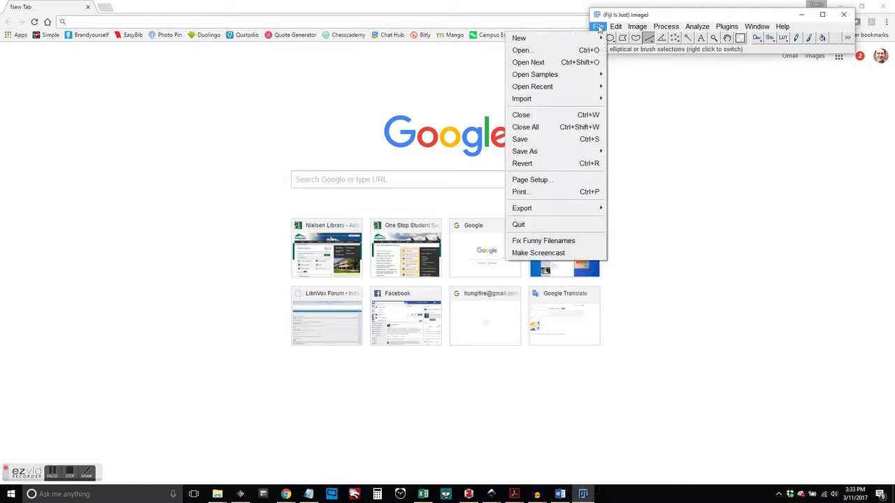
mouse_move(556, 88)
click(465, 87)
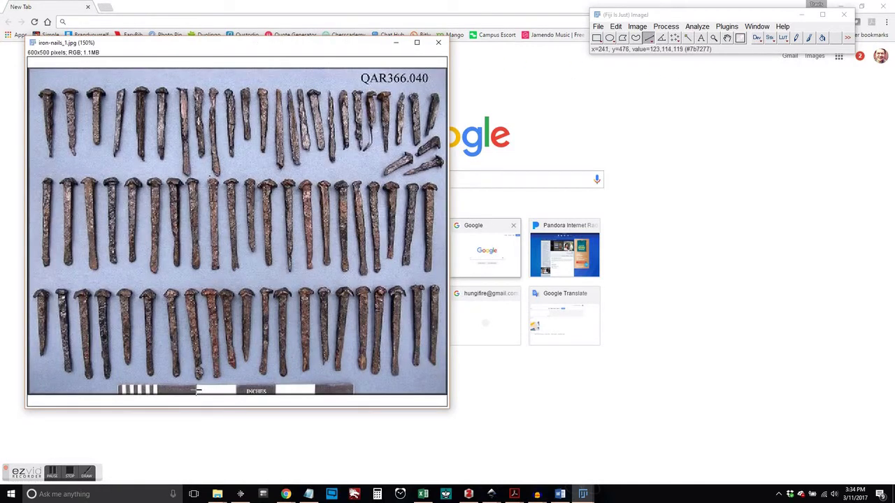
Calibrate a line over the scale bar as 1 inch, giving about 56.67 pixels per inch
drag(197, 391, 237, 392)
click(699, 27)
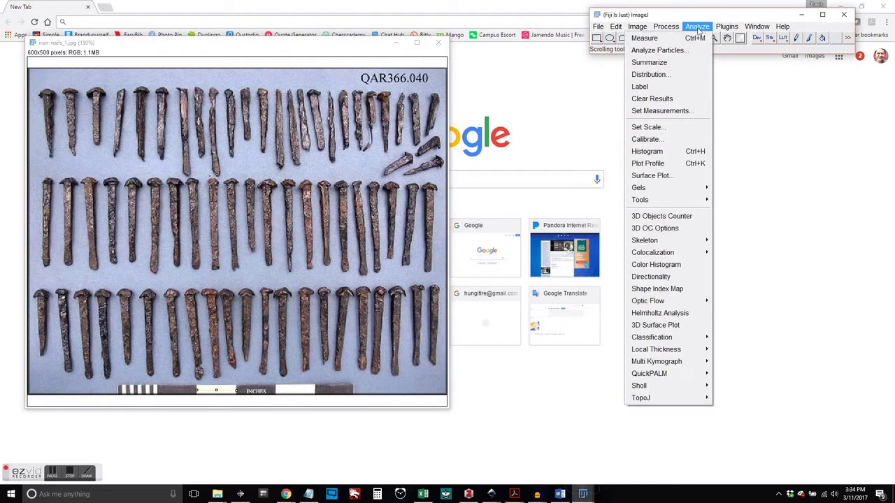
click(646, 127)
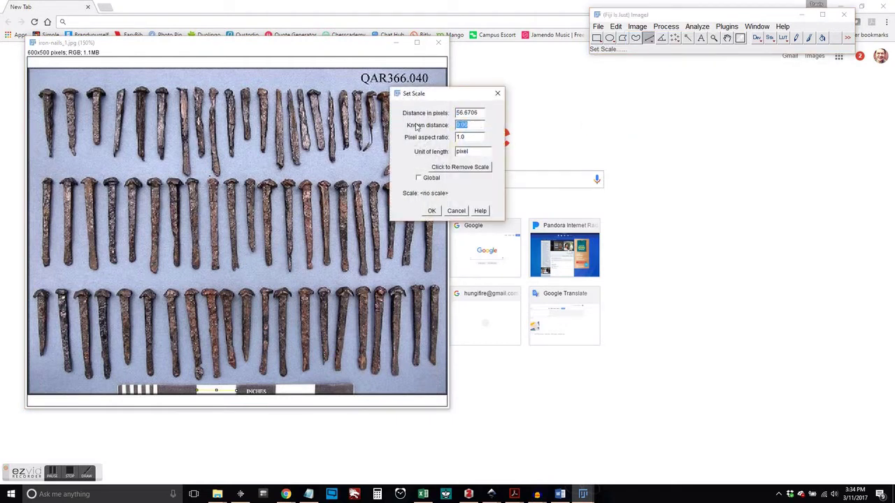
text(1)
double_click(468, 151)
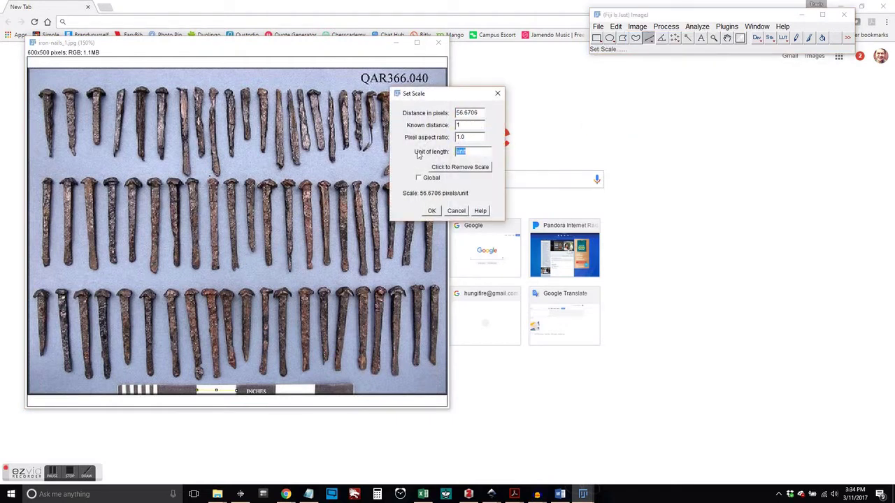
text(inch)
click(432, 211)
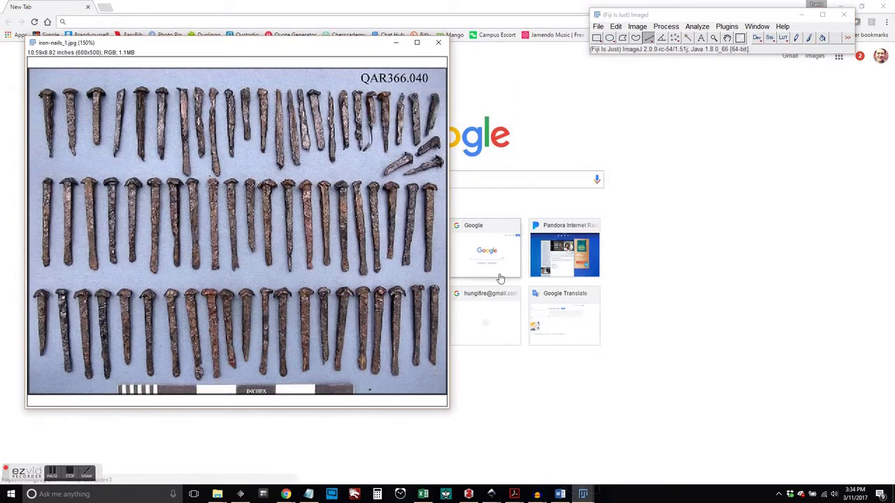
Convert the nail photo to 8-bit grayscale
click(636, 27)
mouse_move(559, 38)
click(503, 38)
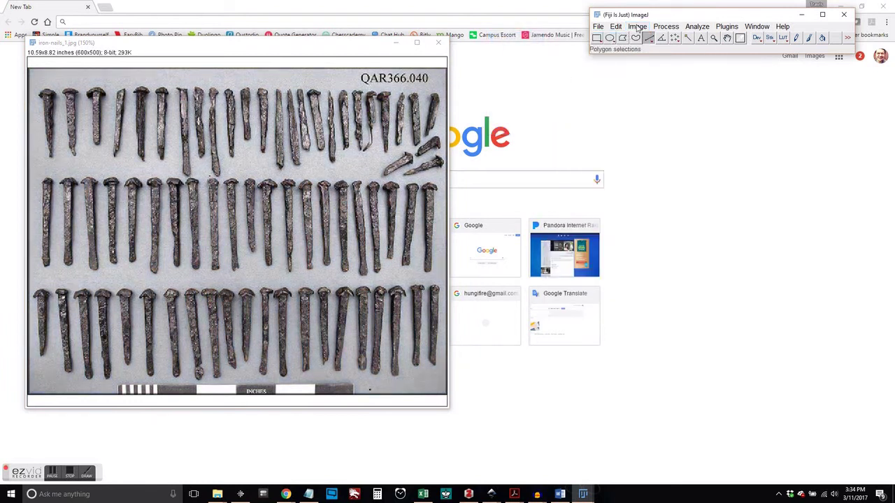
Auto-threshold the image with the Default method so nails appear black on white
click(615, 26)
mouse_move(637, 26)
mouse_move(618, 58)
click(504, 167)
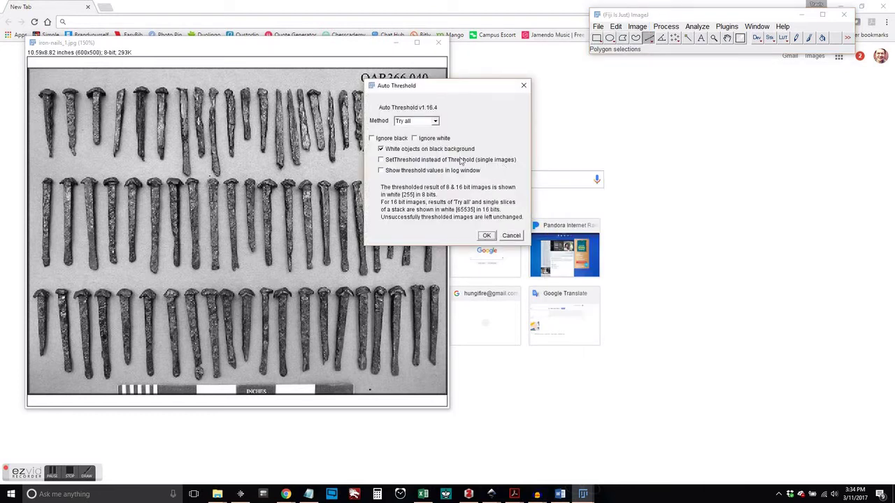
click(435, 122)
click(417, 135)
click(485, 235)
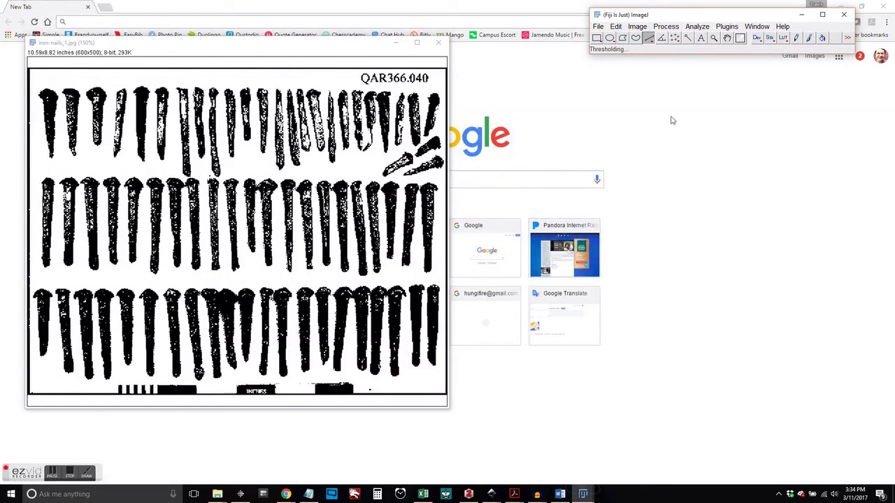
Dilate the black nail shapes with Process > Binary > Dilate
click(667, 28)
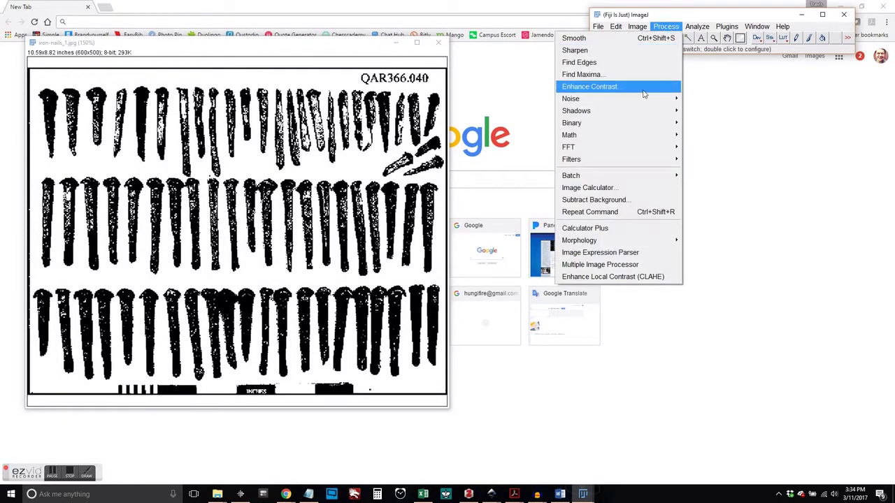
mouse_move(636, 127)
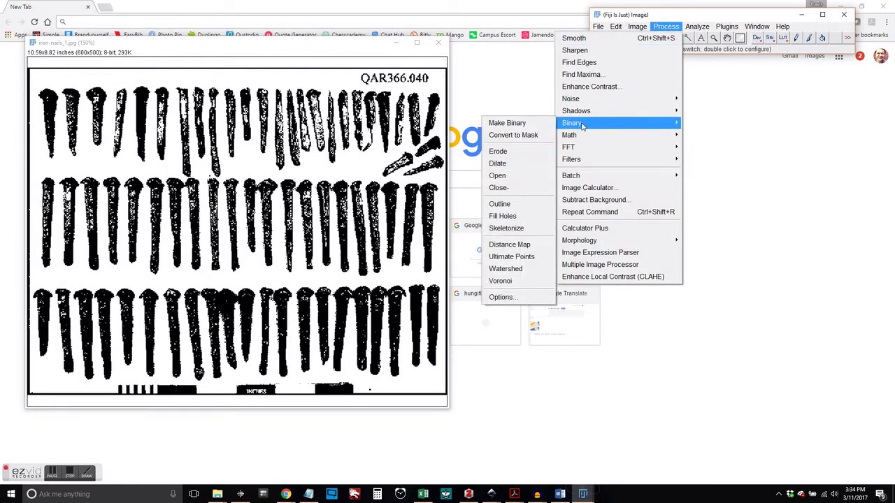
click(524, 165)
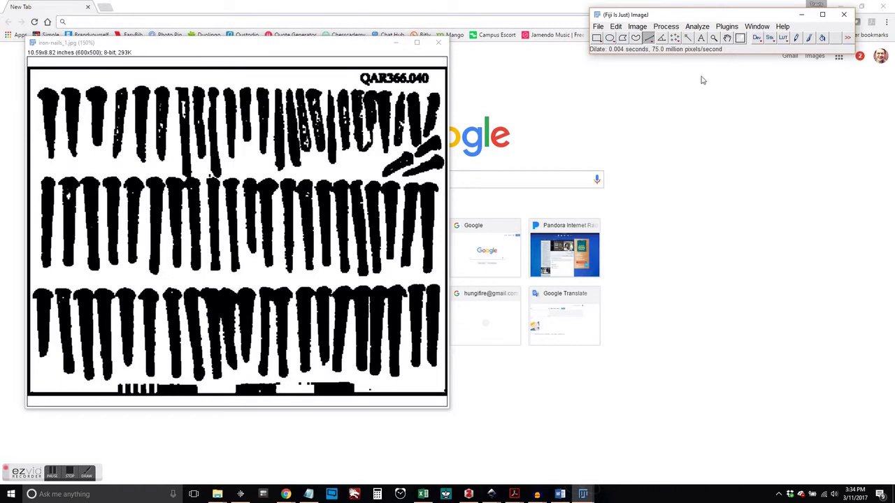
Flood-fill the QAR366.040 label, frame, scale bars and stray dot white
click(822, 37)
click(382, 74)
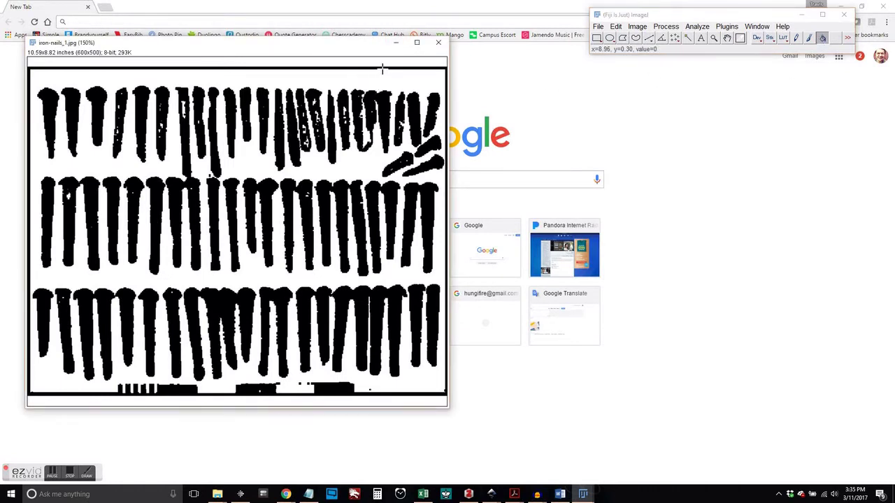
click(382, 67)
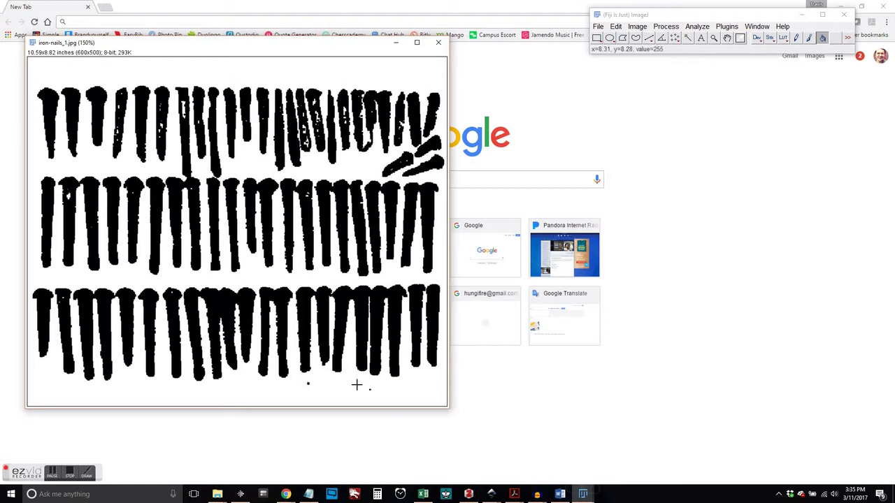
click(307, 383)
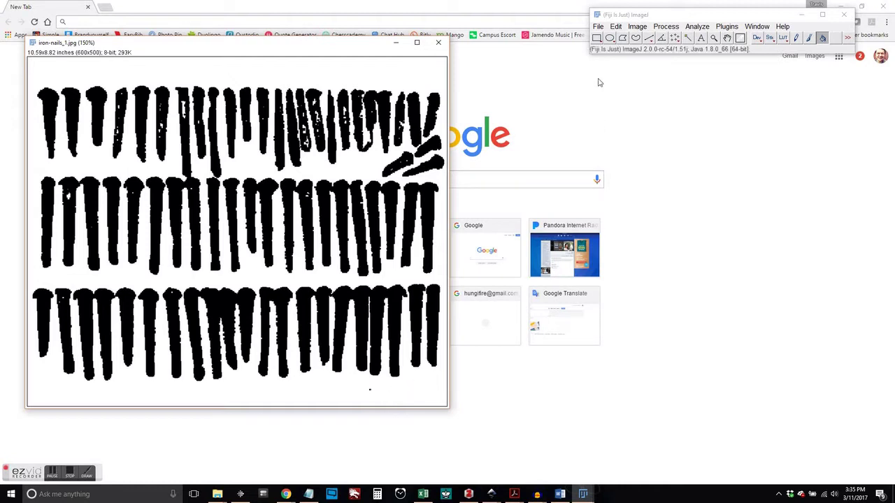
click(649, 38)
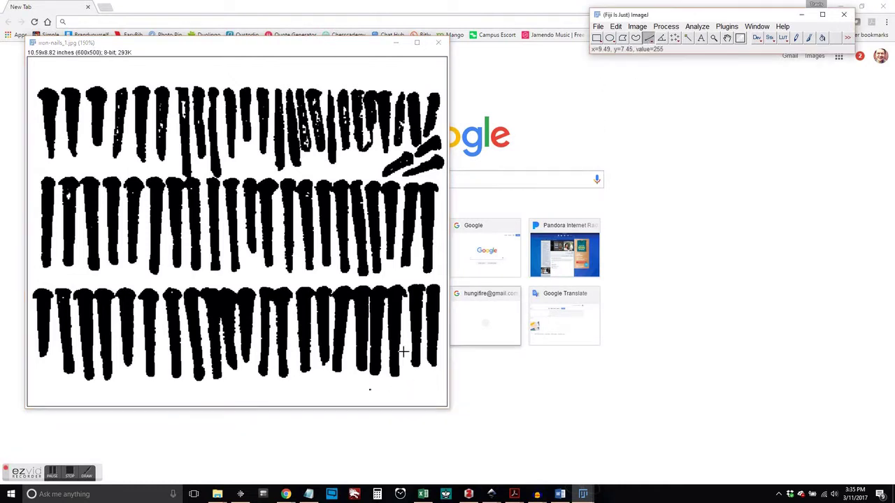
click(350, 393)
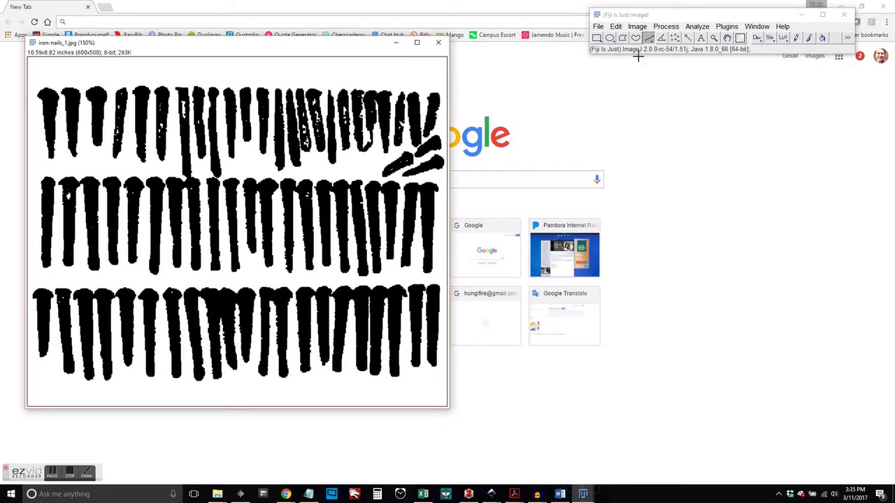
Fill the holes inside the nail shapes with Binary > Fill Holes
click(638, 27)
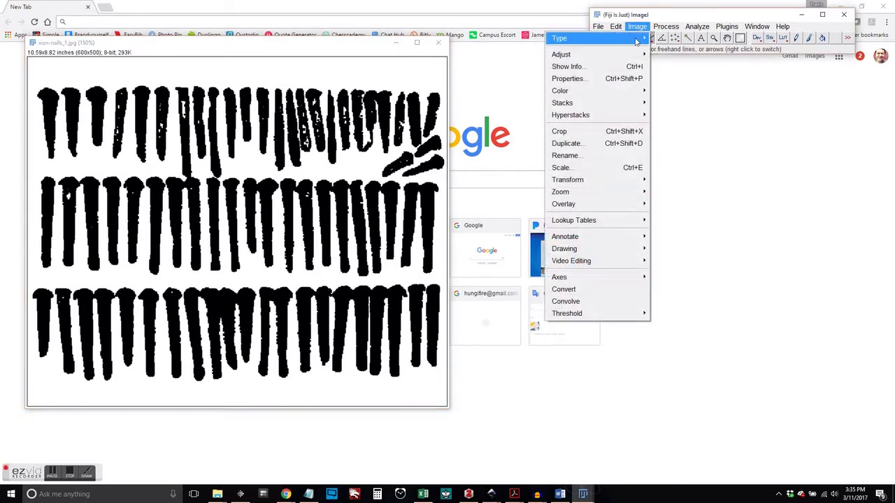
mouse_move(626, 104)
mouse_move(665, 27)
mouse_move(649, 126)
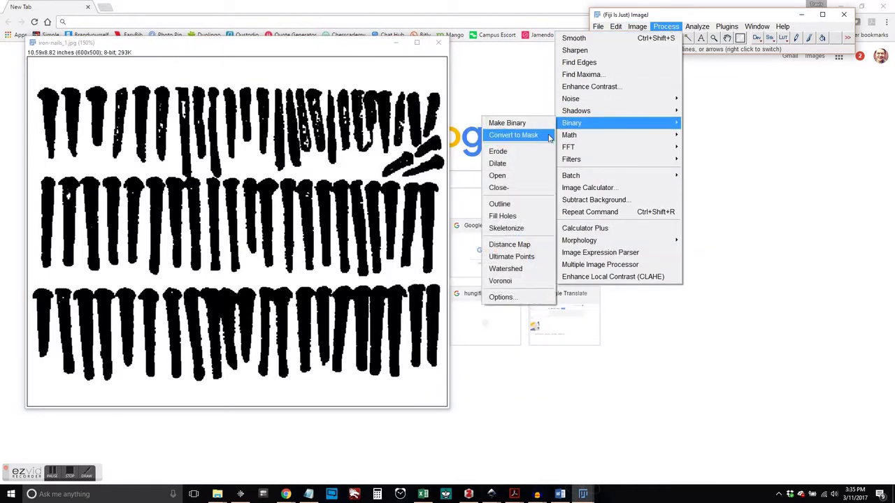
click(509, 218)
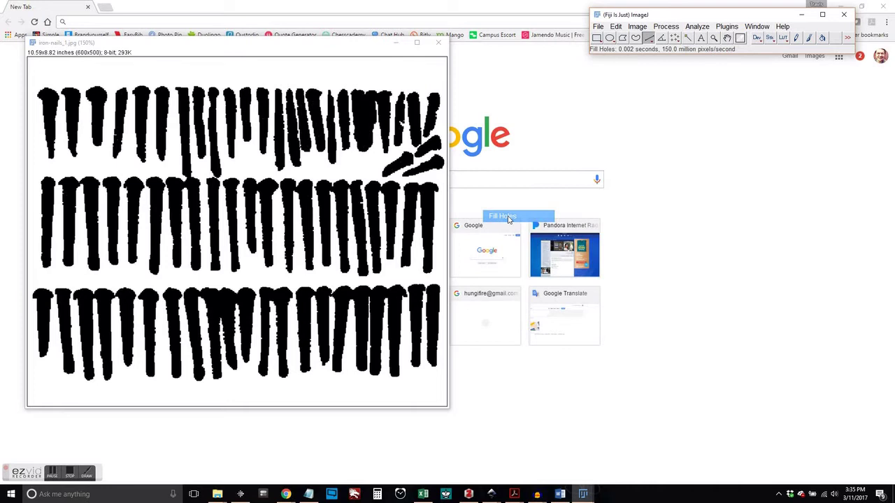
Erode the nail shapes back to size with Binary > Erode
click(671, 28)
mouse_move(637, 122)
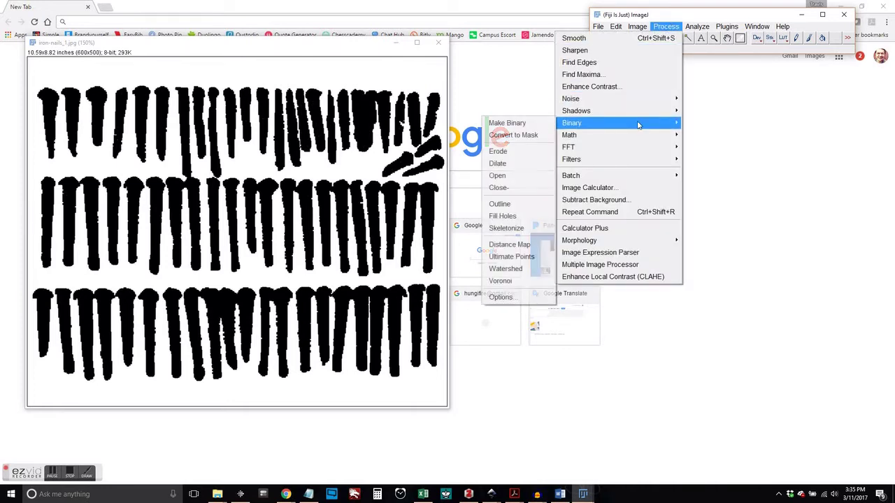
click(521, 150)
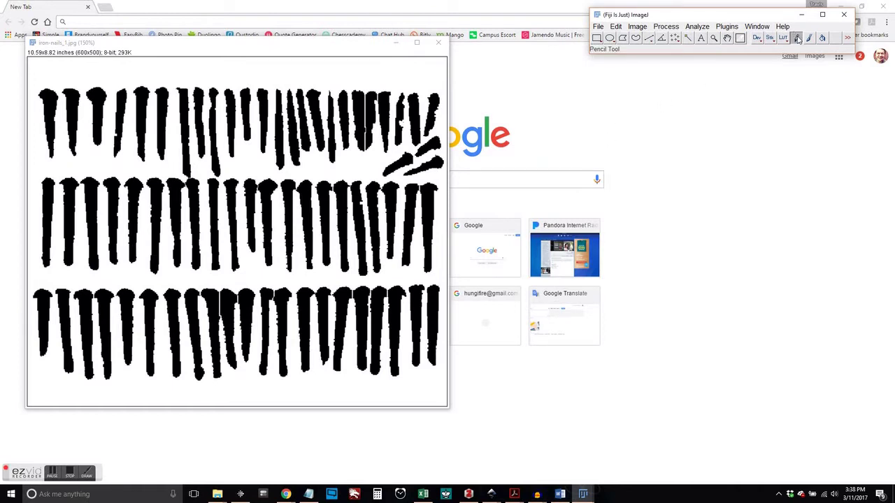
Confirm the pencil width setting and reactivate the iron-nails_1.jpg image window
double_click(796, 37)
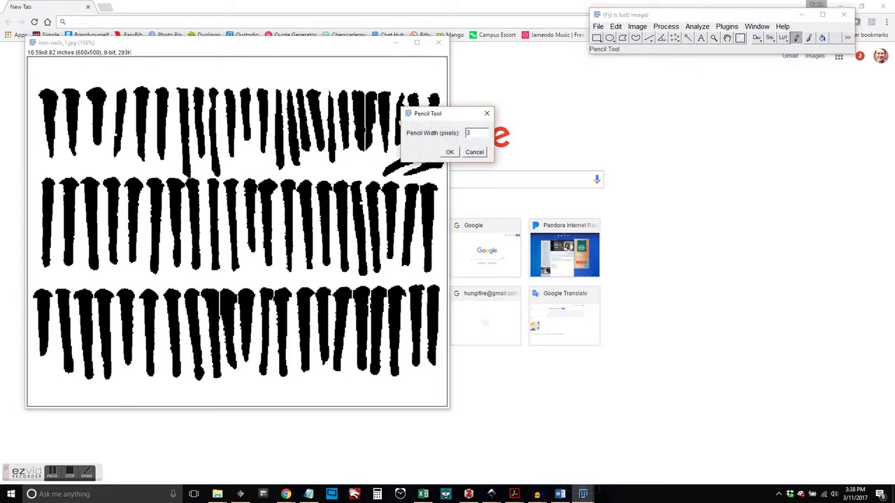
click(450, 152)
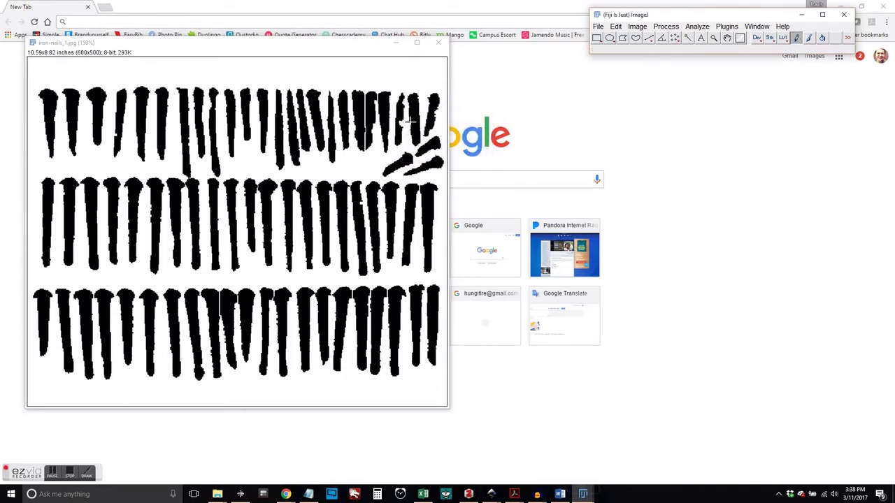
click(366, 90)
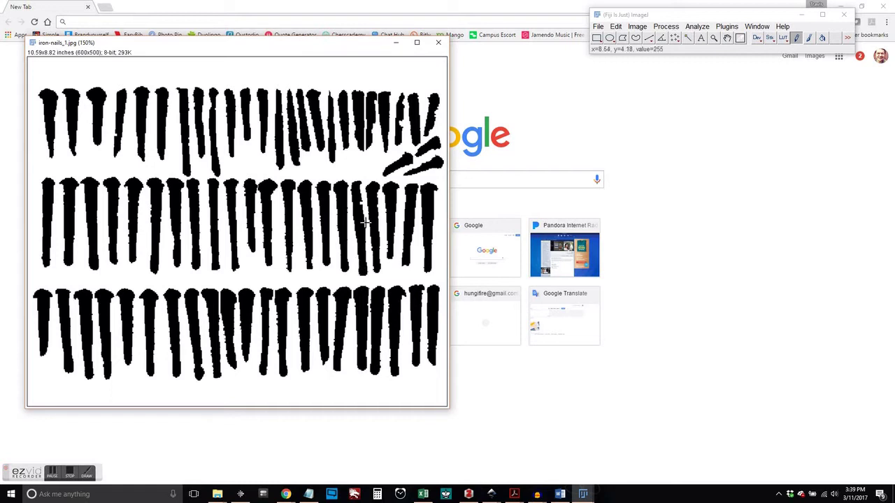
Run Analyze Particles on the nail image, measuring 68 nails
click(696, 26)
click(690, 50)
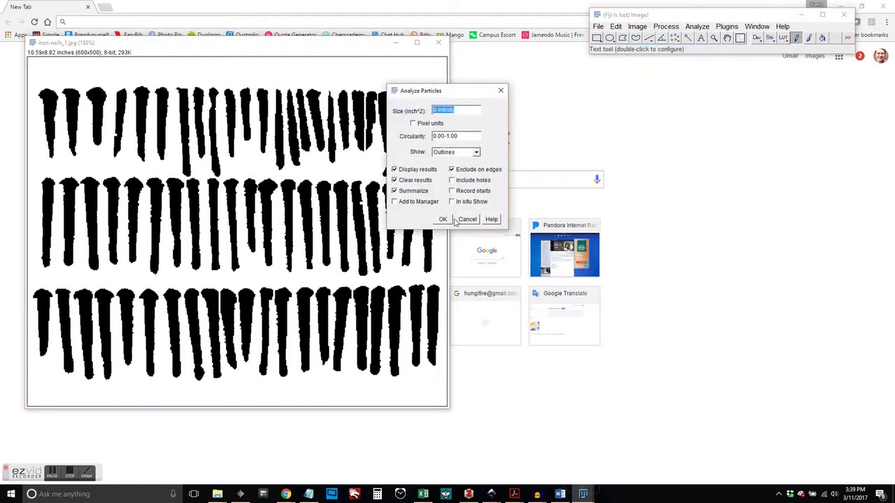
click(454, 222)
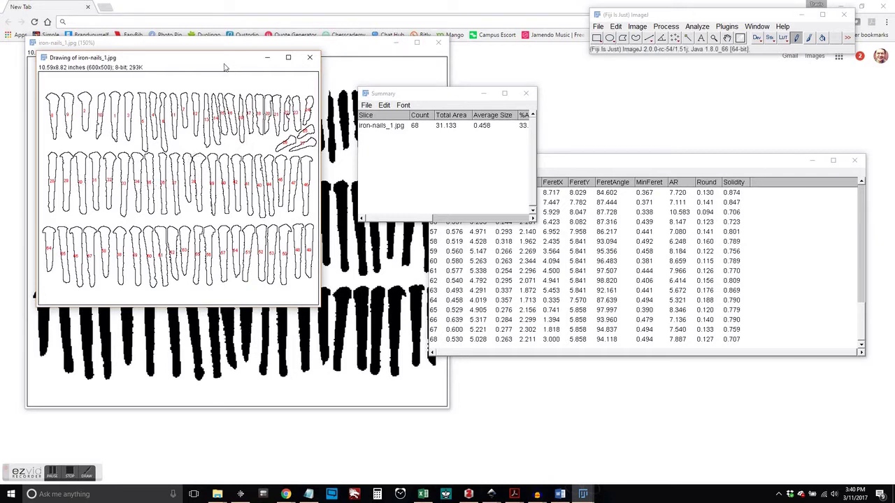
Close the outline drawing, the Summary and the Results table
drag(226, 60, 580, 65)
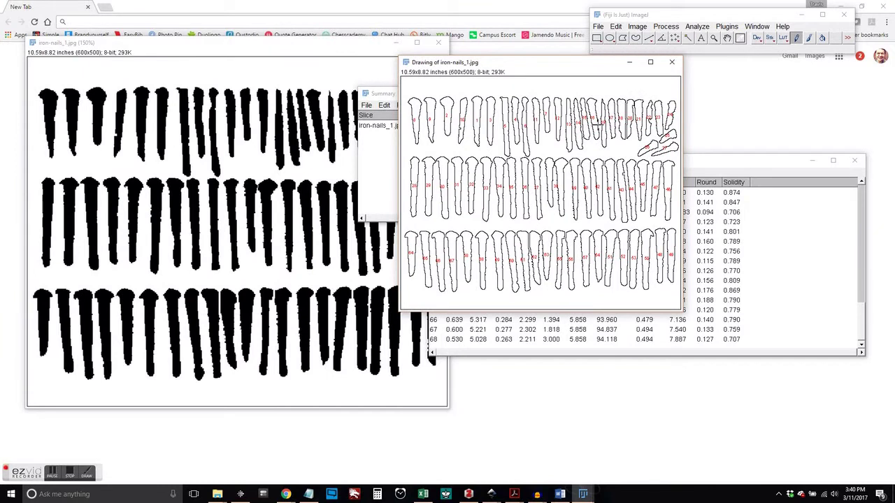
click(671, 61)
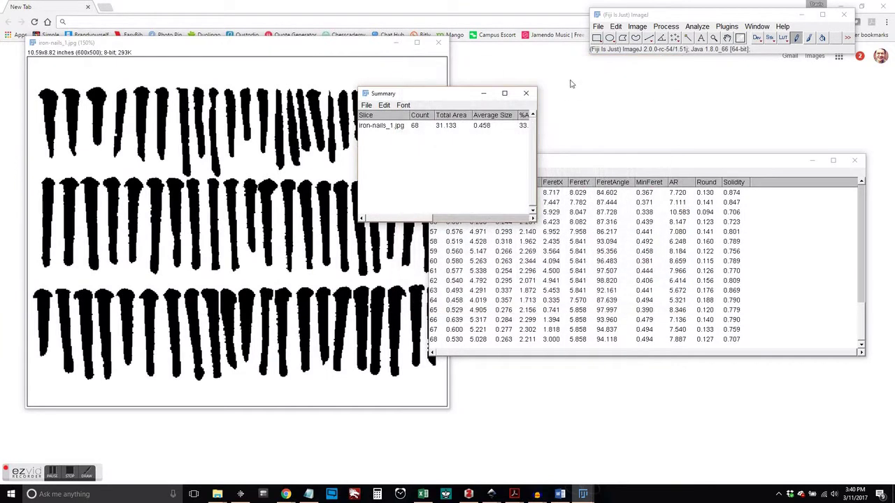
click(526, 93)
click(854, 161)
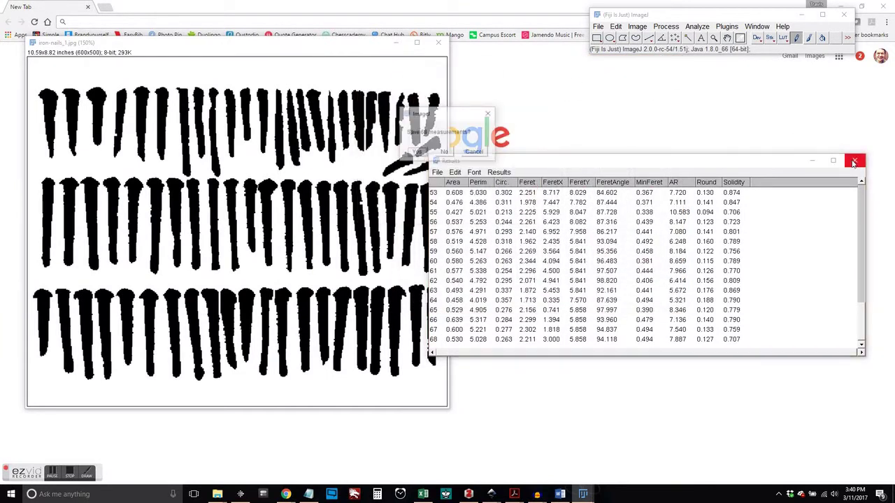
Discard the 68 measurements, rerun Analyze Particles to count 69 nails, and enlarge the drawing
click(444, 152)
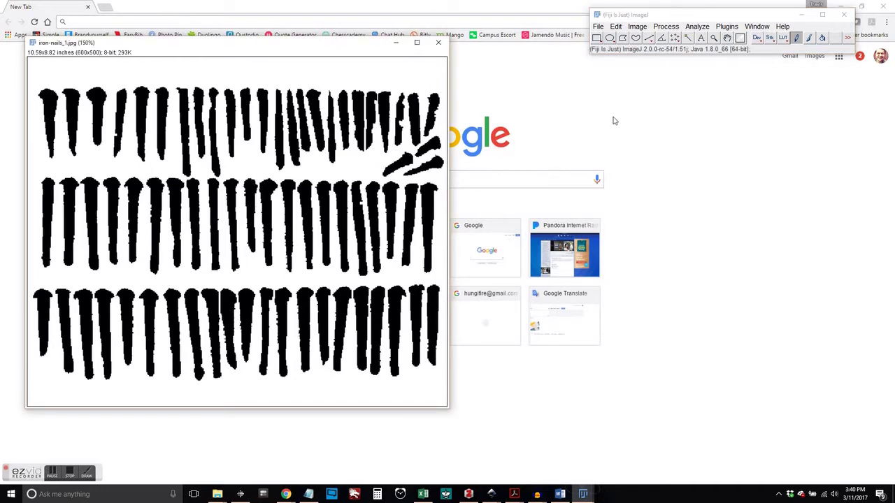
click(697, 28)
click(683, 51)
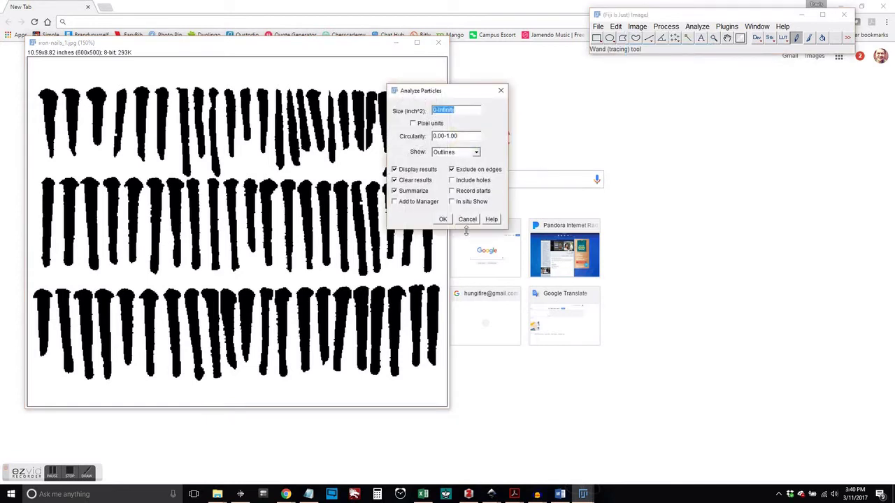
click(442, 219)
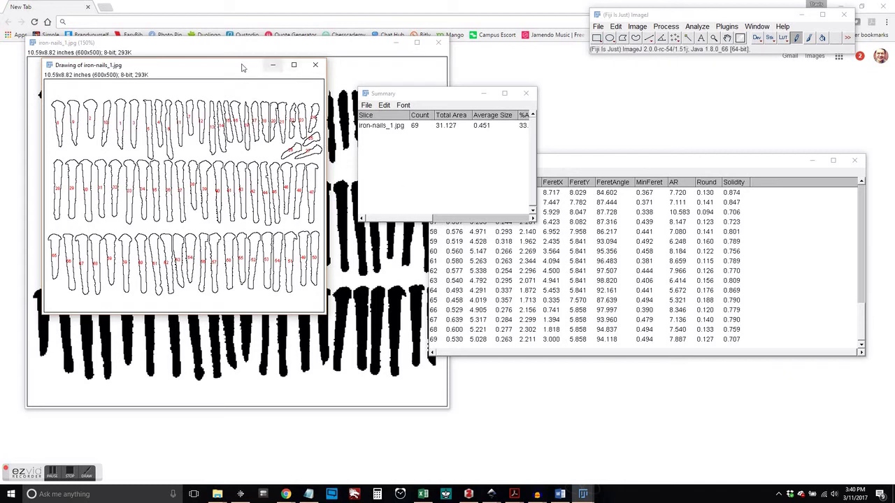
drag(235, 67, 197, 25)
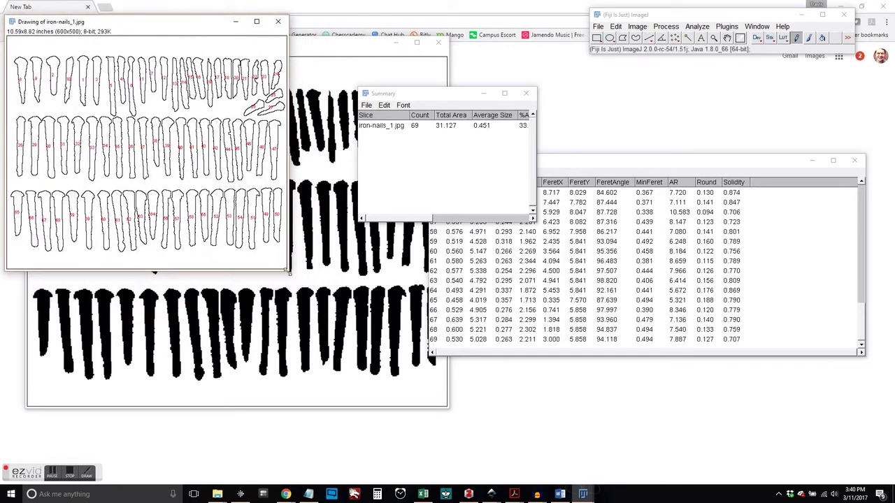
drag(289, 272, 451, 479)
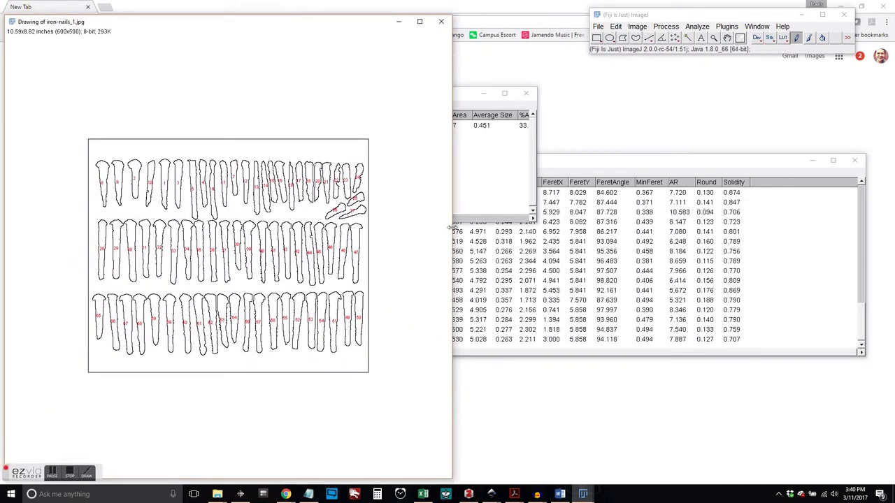
Zoom in and enlarge the numbered nail outline drawing
drag(454, 227, 509, 231)
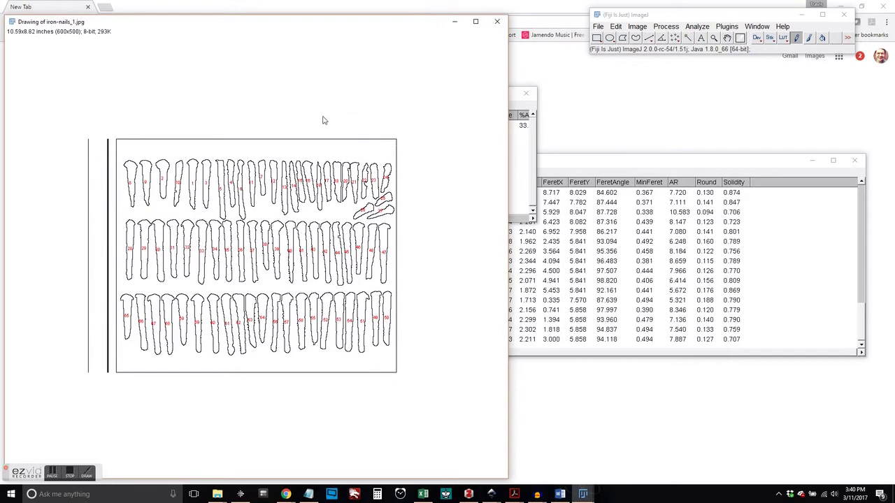
key(plus)
key(plus)
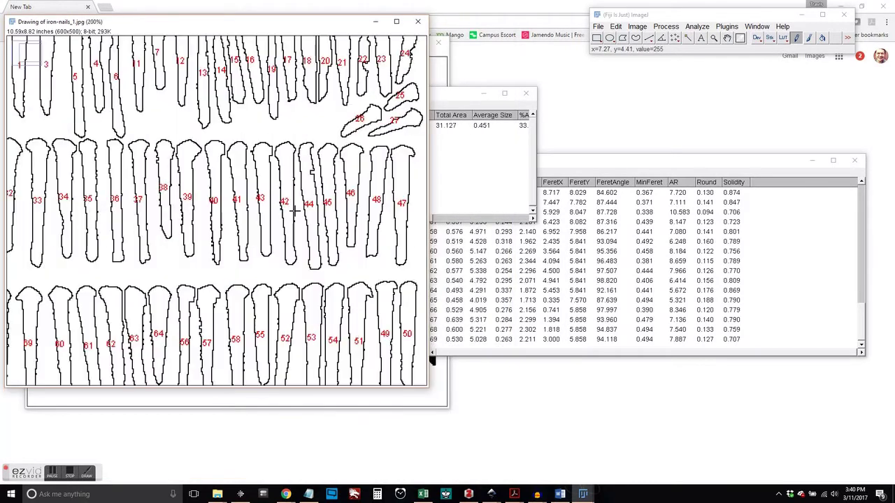
mouse_move(427, 386)
mouse_down()
mouse_move(457, 436)
mouse_move(484, 434)
mouse_up()
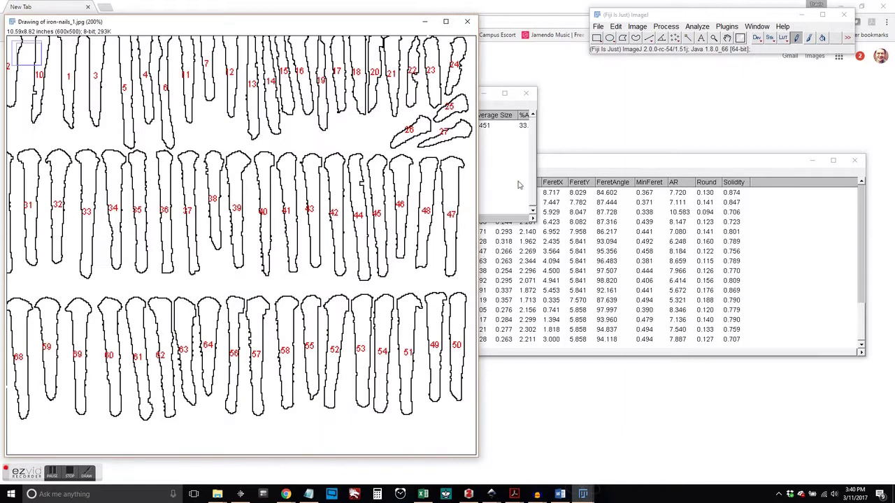
Move the Summary table to the right and widen it to show all columns
click(488, 96)
drag(459, 95, 586, 77)
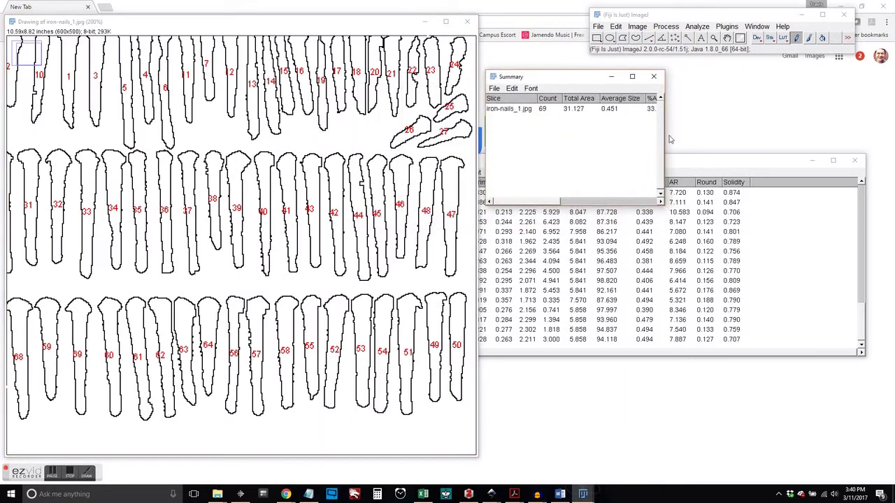
drag(661, 124, 889, 124)
Place the Results table below the Summary, lengthened to show more rows and fitted on screen
click(864, 246)
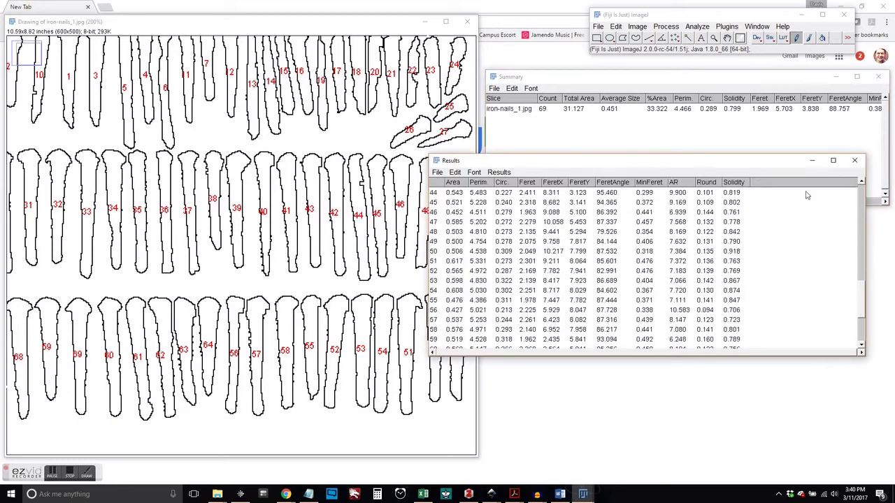
drag(666, 164, 716, 221)
drag(815, 416, 815, 465)
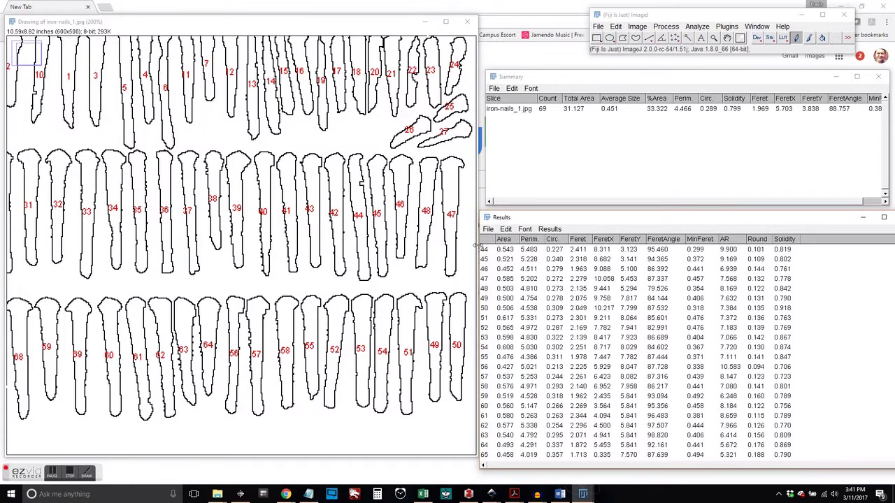
drag(481, 246, 523, 246)
drag(640, 221, 619, 221)
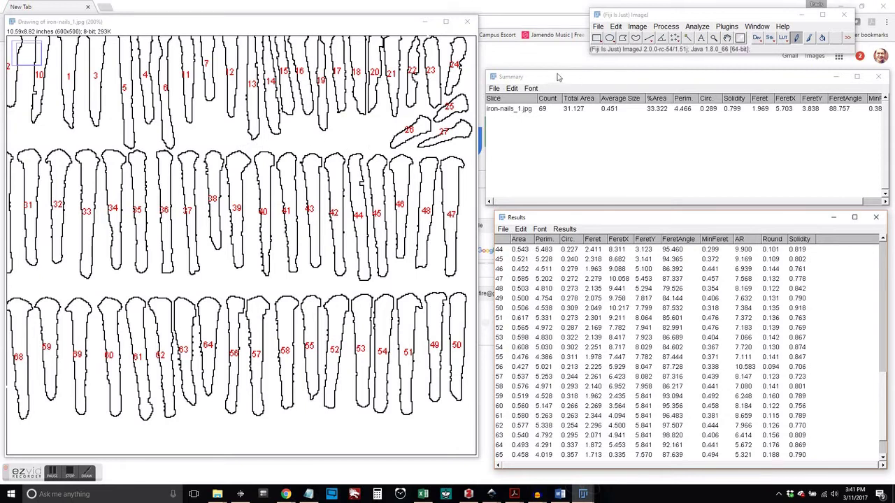
Measure a straight line drawn on an angled nail, adding row 70 to Results
click(650, 38)
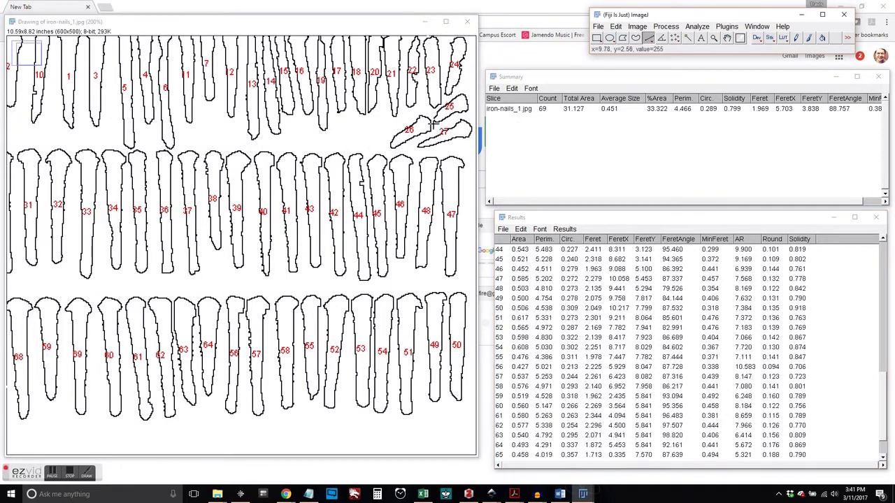
drag(431, 117, 389, 147)
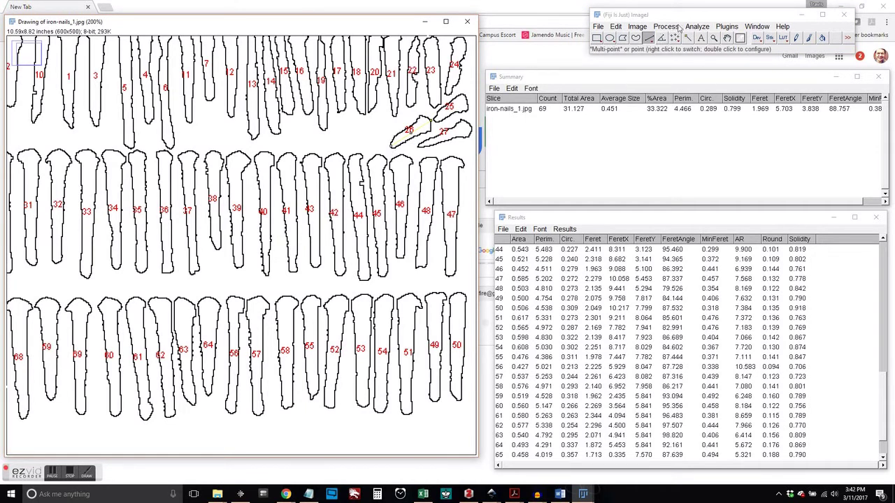
click(700, 27)
click(690, 41)
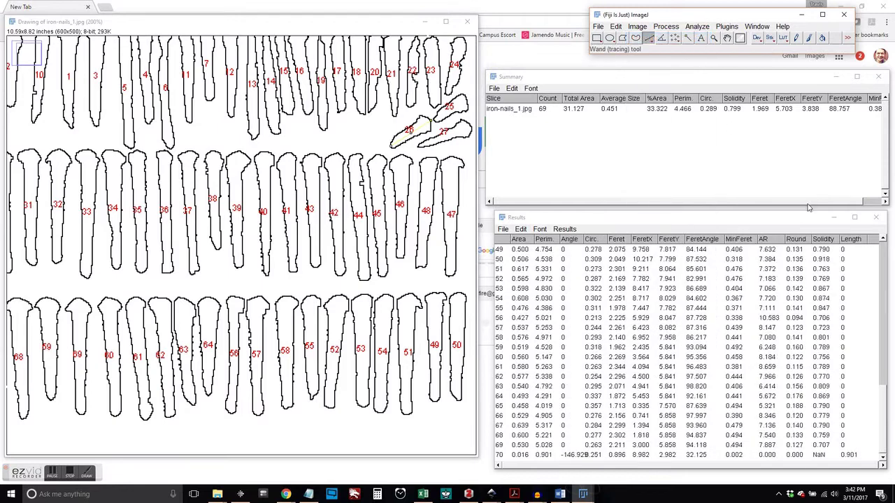
click(886, 304)
mouse_move(884, 345)
mouse_down()
mouse_move(885, 437)
mouse_move(882, 312)
mouse_move(883, 334)
mouse_up()
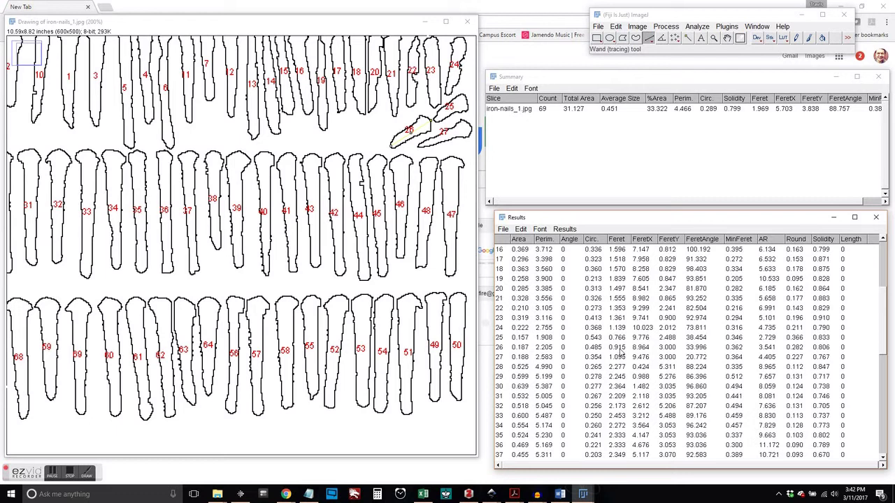
click(368, 136)
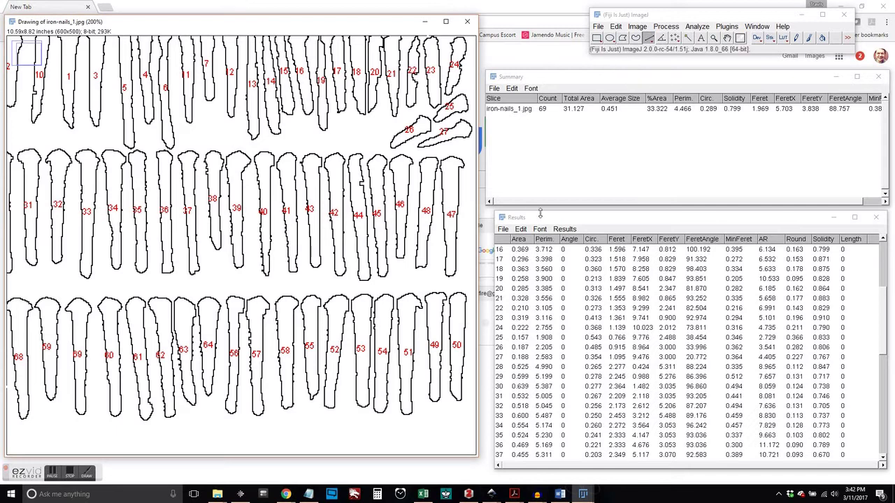
Copy all rows of the Results table and switch to the Excel workbook
drag(563, 222, 550, 196)
click(573, 236)
key(ctrl+a)
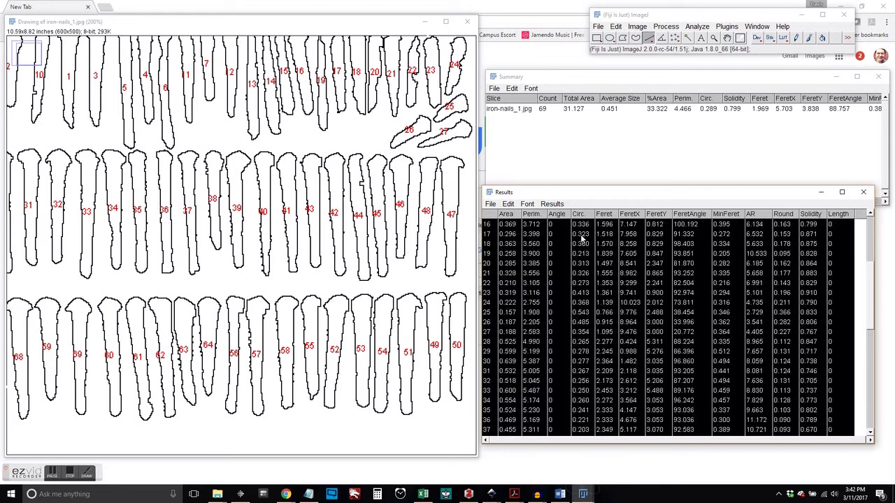
key(ctrl+c)
click(423, 494)
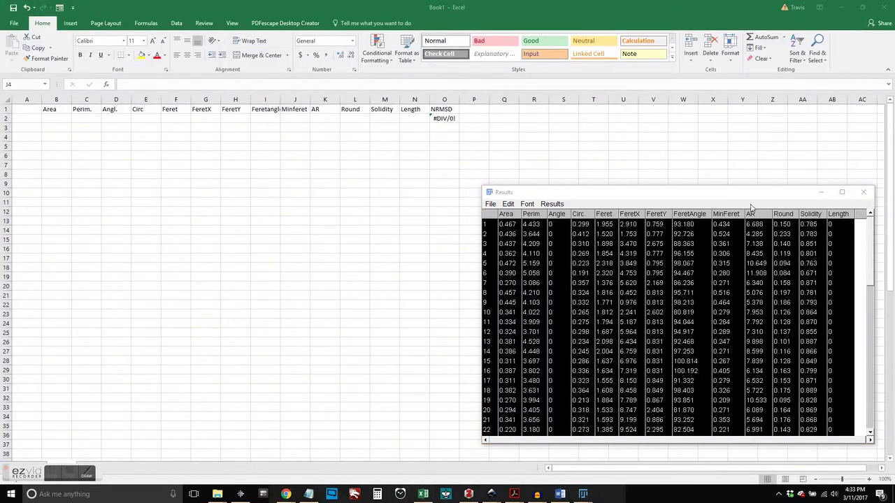
Paste the nail measurements from the Results table into the sheet starting at cell A2
click(821, 192)
click(36, 123)
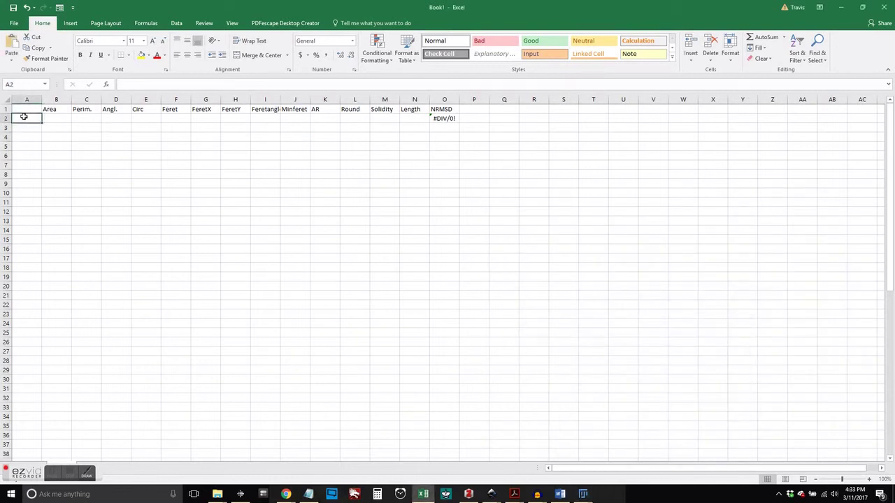
key(ctrl+v)
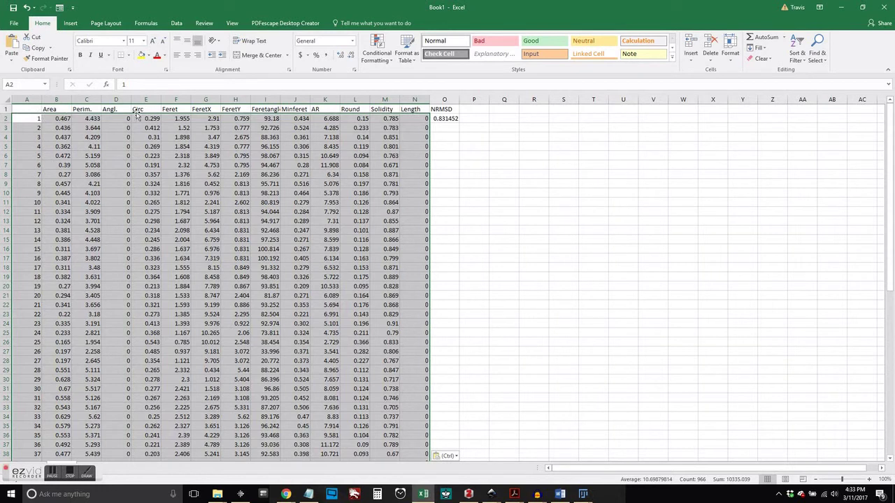
Fill the O2 NRMSD formula down to row 70 and select A2:O70
click(444, 119)
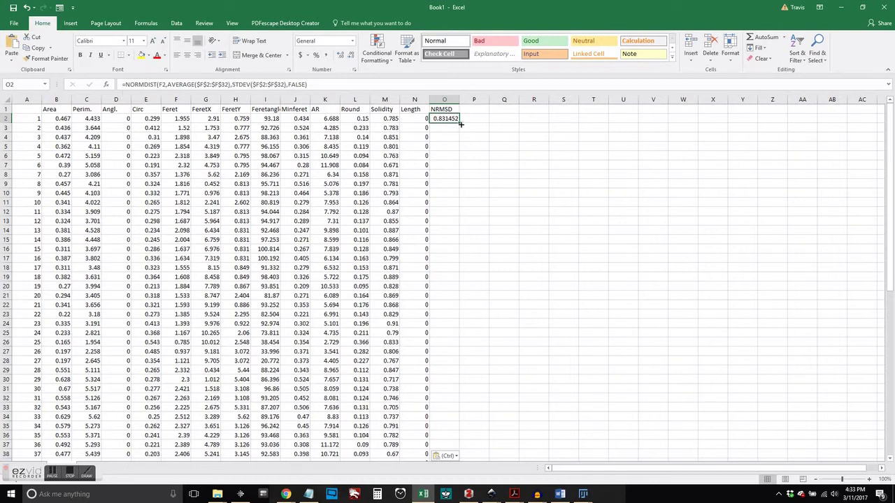
mouse_move(459, 123)
mouse_down()
mouse_move(451, 459)
mouse_move(451, 437)
mouse_up()
scroll(372, 288, up, 5)
scroll(373, 288, up, 6)
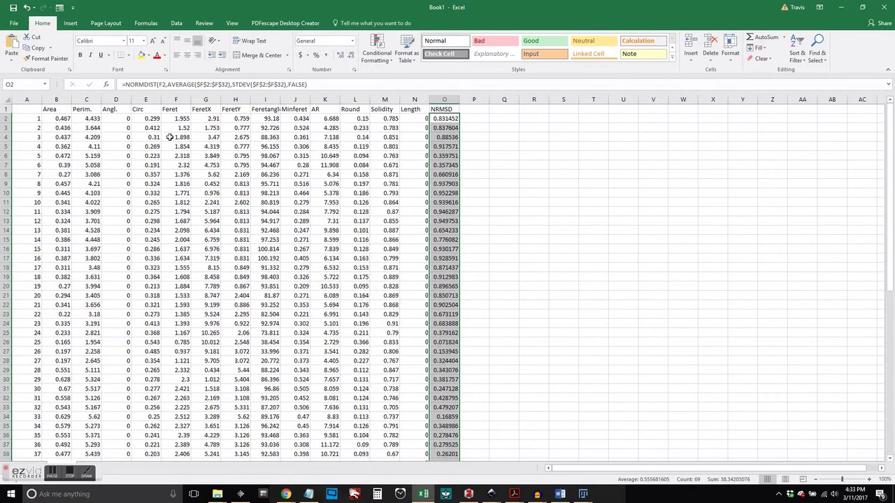
drag(28, 120, 439, 435)
scroll(297, 311, up, 6)
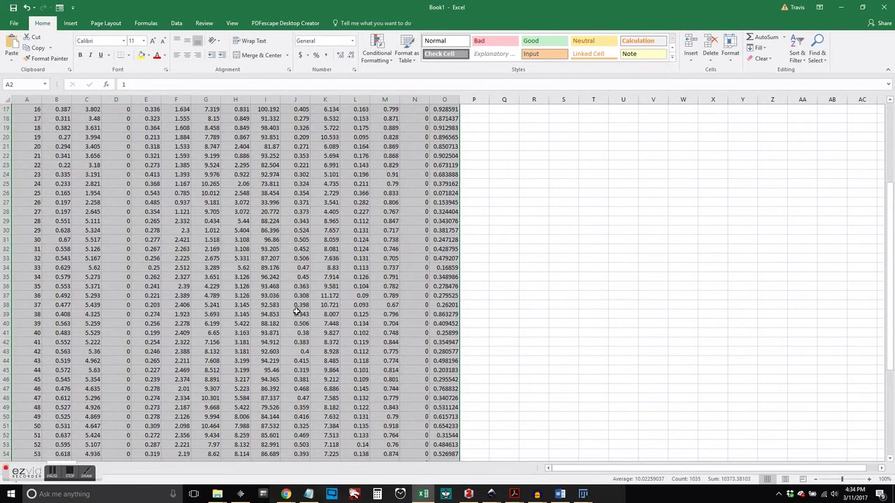
scroll(289, 299, up, 6)
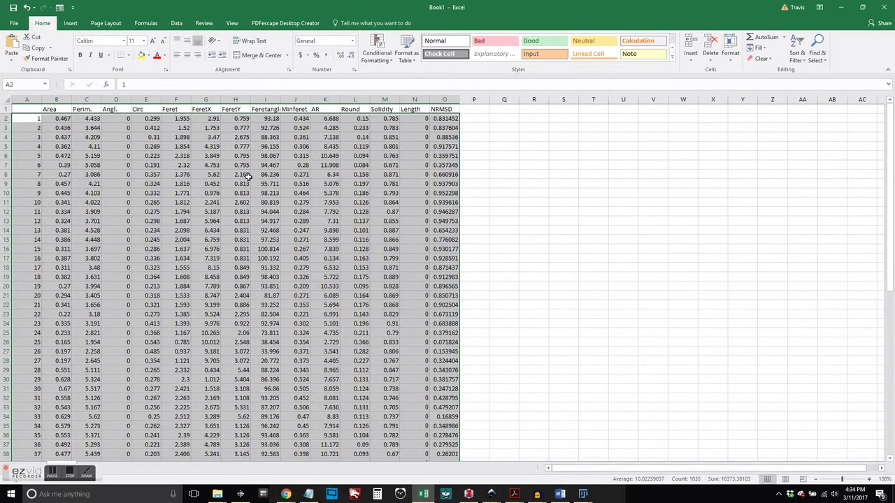
Sort the data rows by NRMSD in column O, smallest to largest
click(176, 23)
click(299, 48)
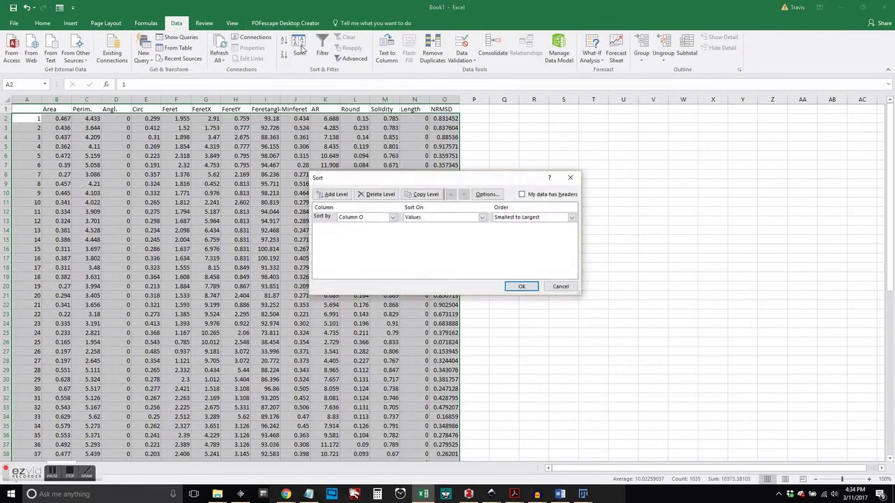
click(521, 286)
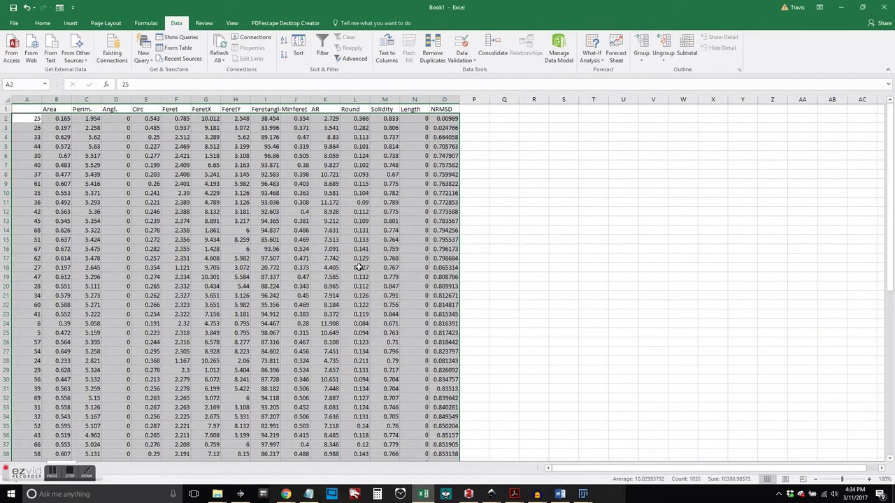
click(361, 223)
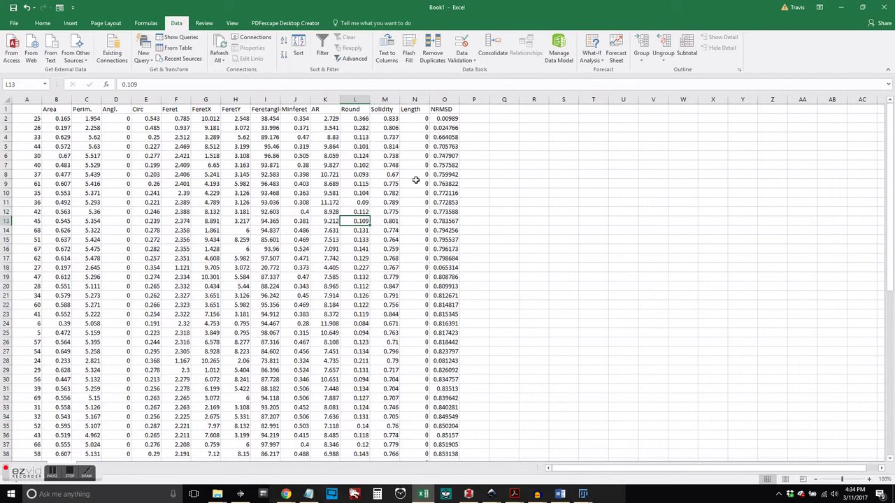
Insert a plain scatter chart of NRMSD (column O) against Feret (column F)
click(445, 99)
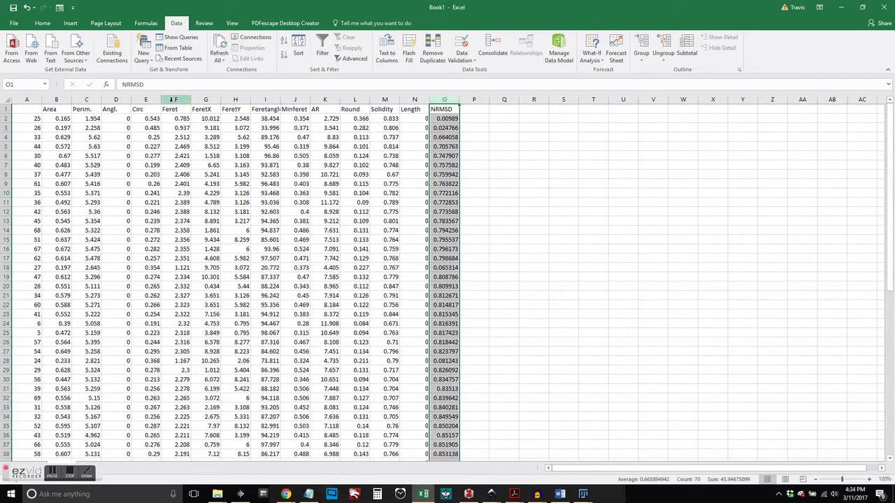
ctrl+click(174, 100)
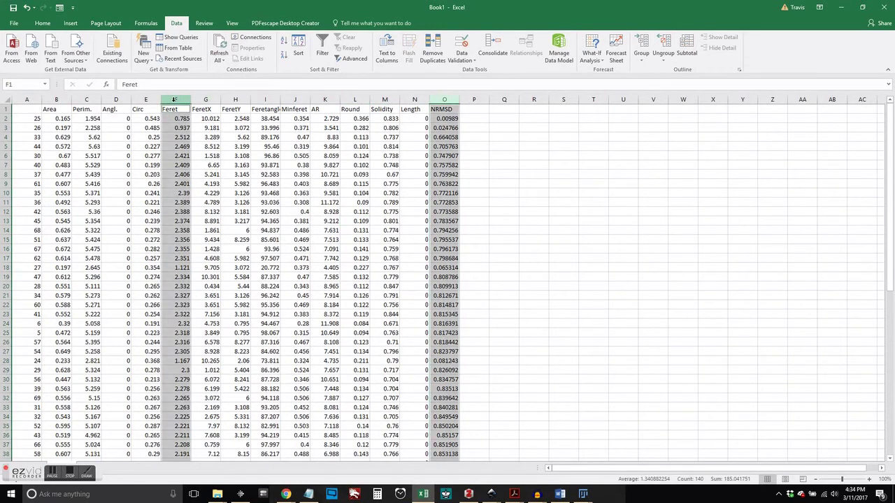
click(71, 23)
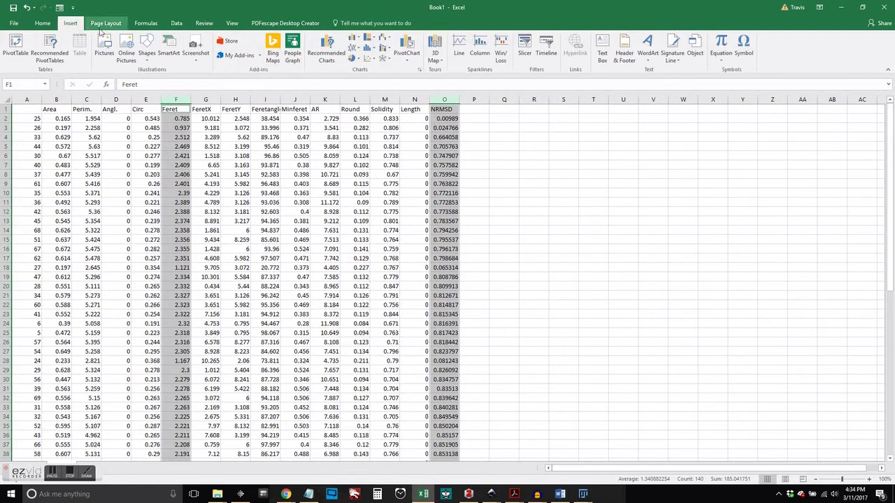
click(370, 58)
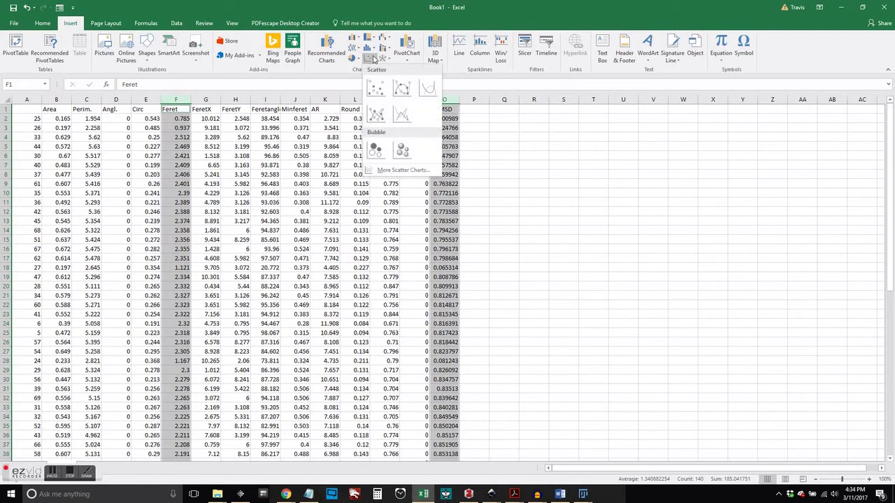
click(373, 90)
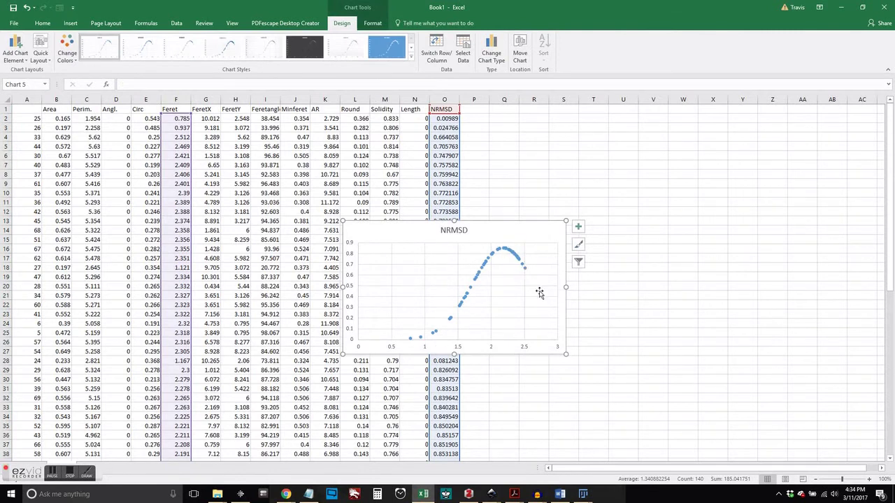
click(15, 53)
Add Standard Deviation error bars to the NRMSD-versus-Feret scatter chart
mouse_move(31, 126)
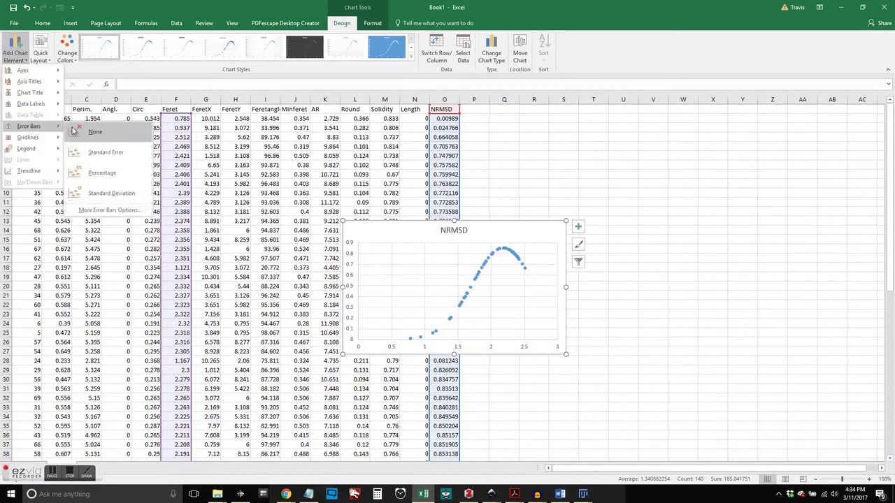
click(109, 193)
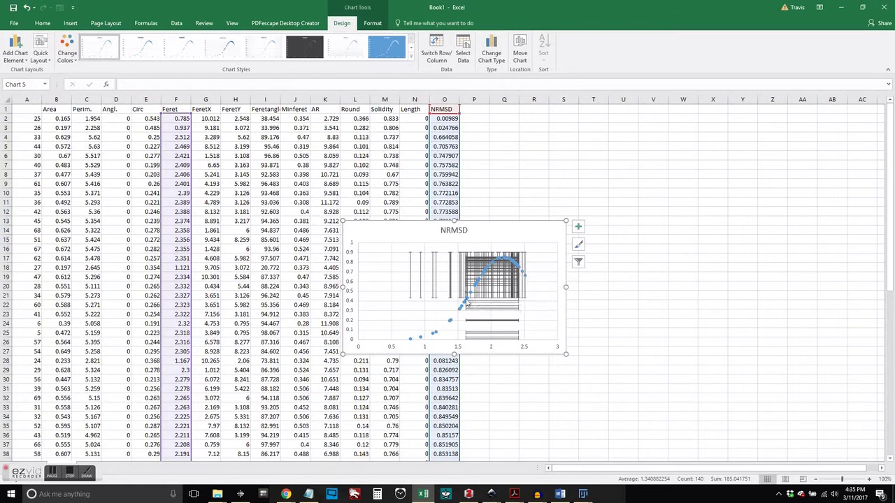
mouse_move(466, 302)
mouse_move(505, 261)
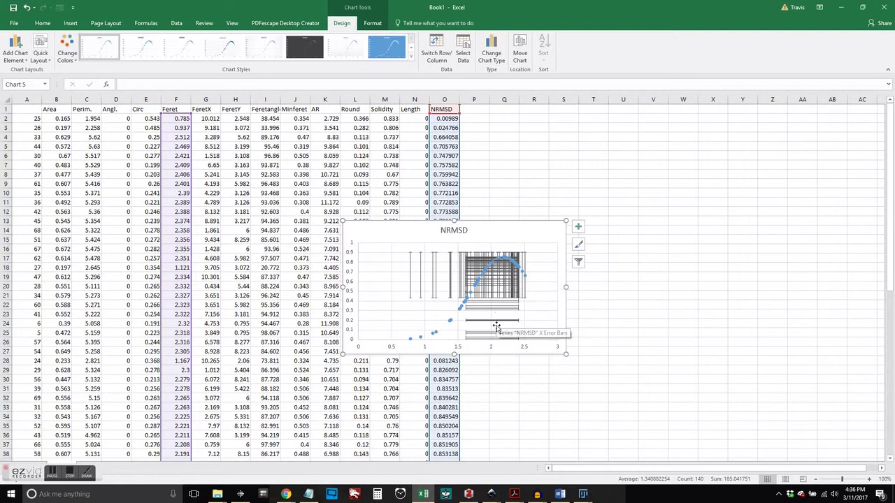
mouse_move(500, 234)
mouse_down()
mouse_move(605, 152)
mouse_move(648, 149)
mouse_up()
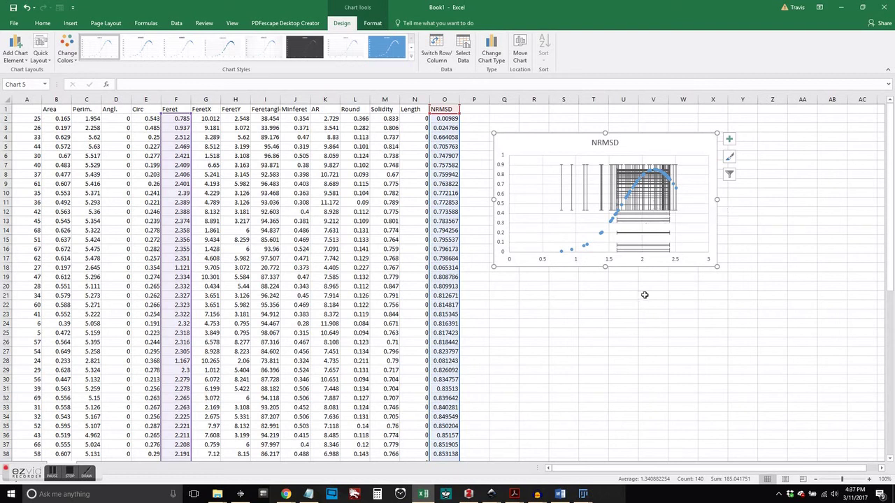
mouse_move(582, 494)
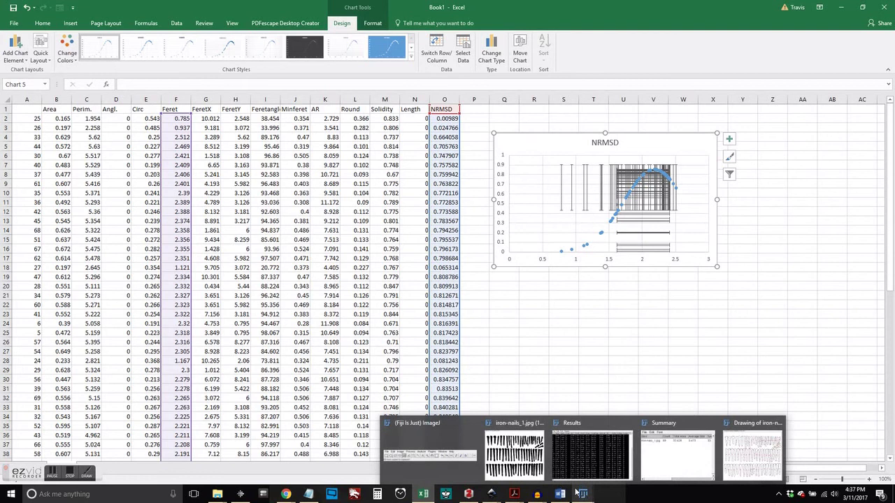
click(518, 458)
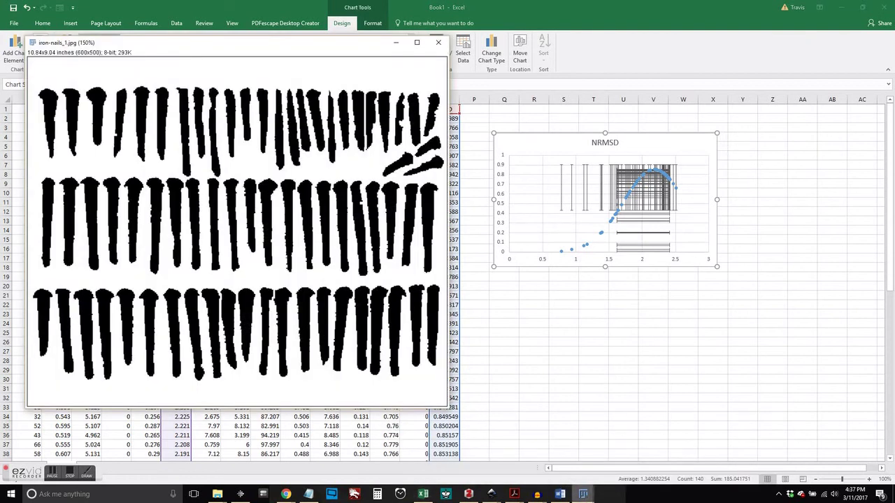
mouse_move(582, 495)
click(589, 470)
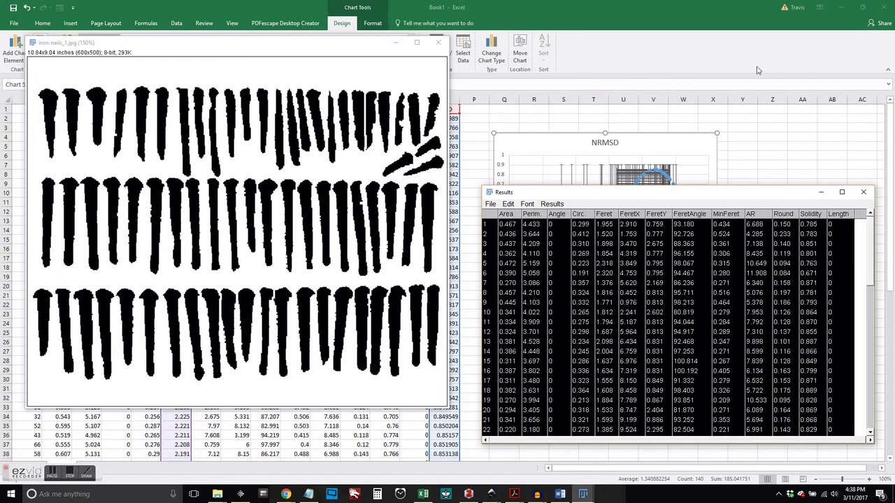
click(613, 79)
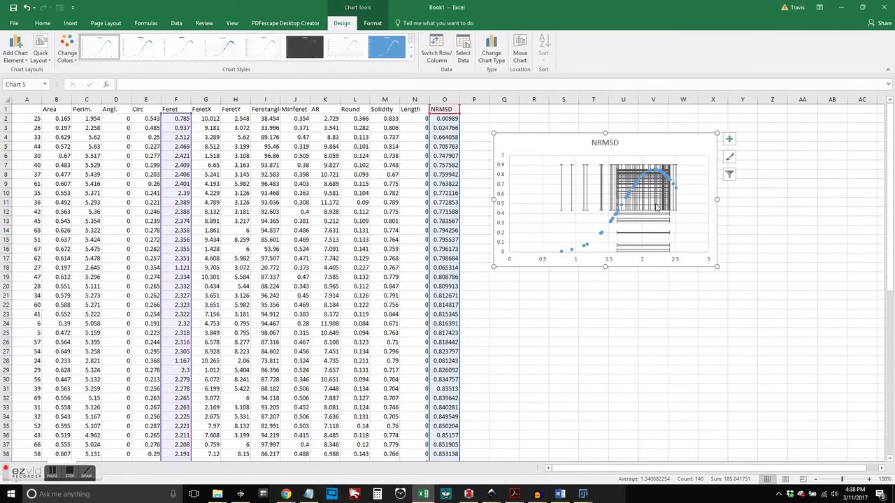